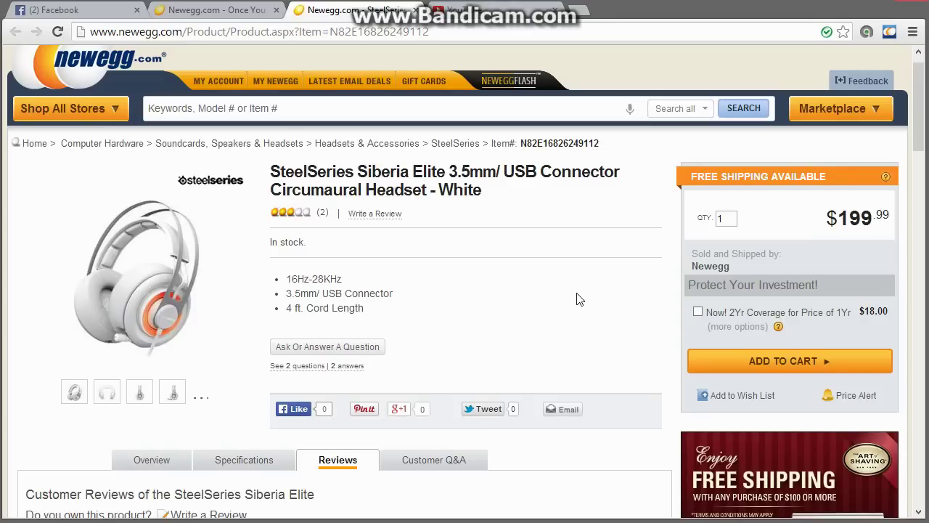
Jump from the Siberia Elite product summary to its customer reviews using the review count link.
click(579, 295)
click(301, 218)
scroll(574, 332, up, 1)
Read the first review's background-noise and average-microphone remarks, then scroll on to the 'Let down' review.
scroll(576, 332, down, 3)
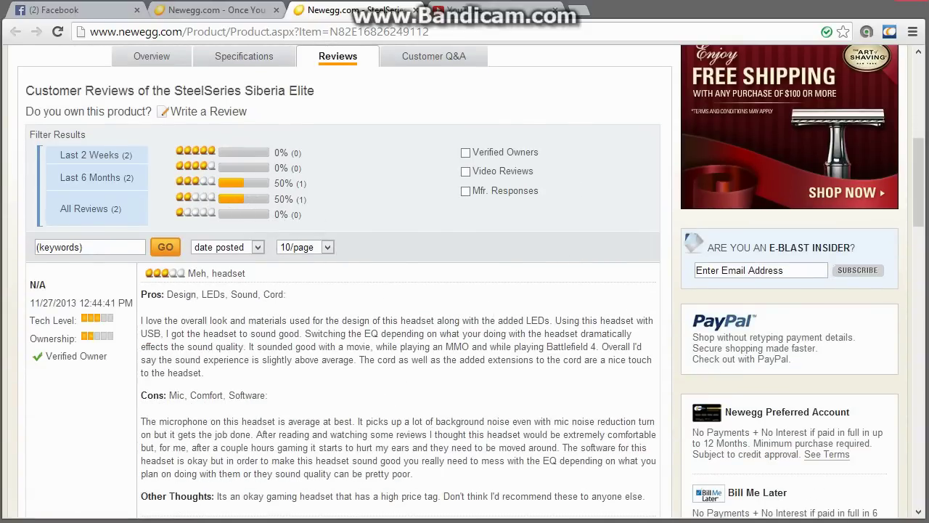
scroll(543, 436, down, 4)
scroll(539, 421, up, 3)
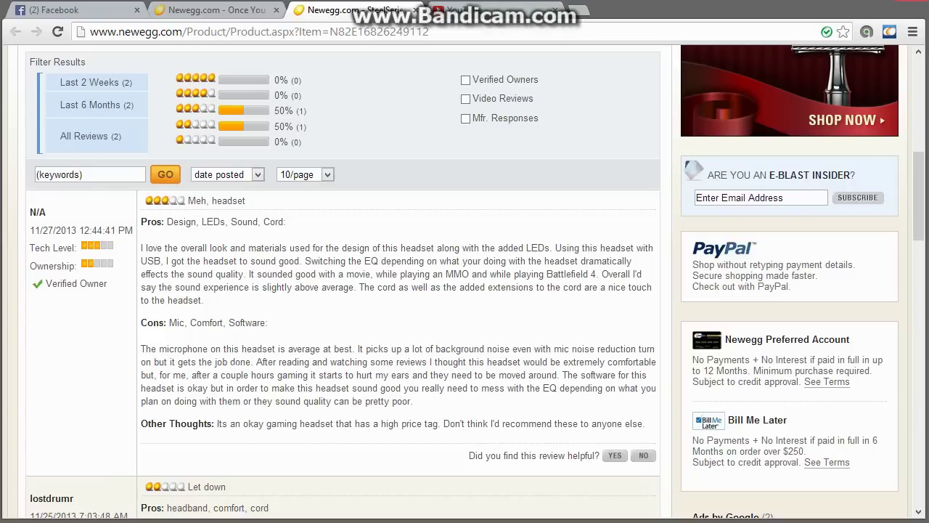
drag(423, 349, 602, 349)
click(604, 350)
drag(353, 349, 177, 350)
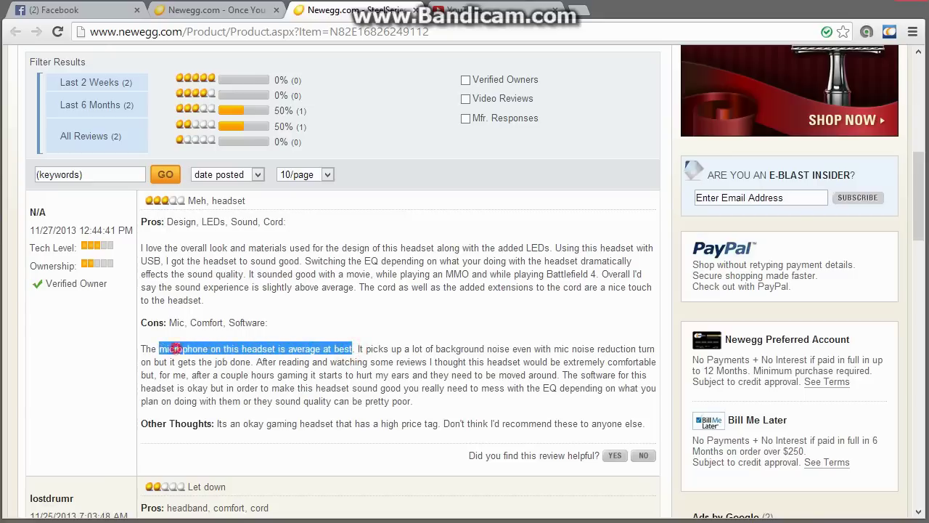
click(177, 349)
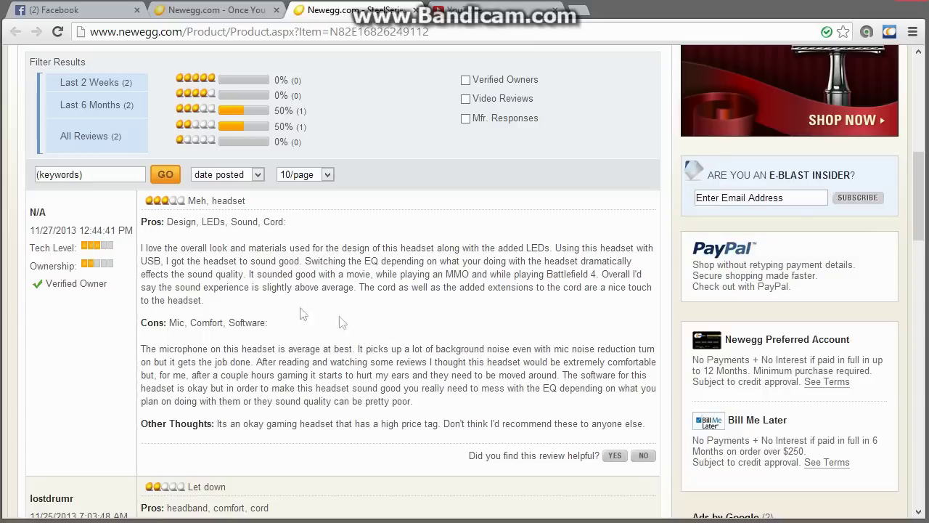
scroll(429, 344, down, 4)
scroll(429, 344, up, 1)
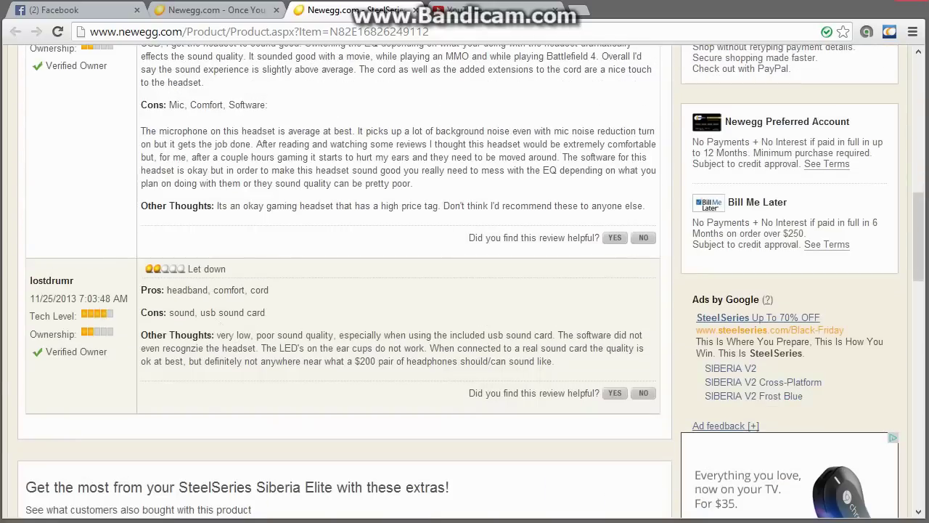
Highlight the 'Let down' review's complaints about sound quality, unrecognized software and ear cup LEDs.
drag(257, 335, 334, 337)
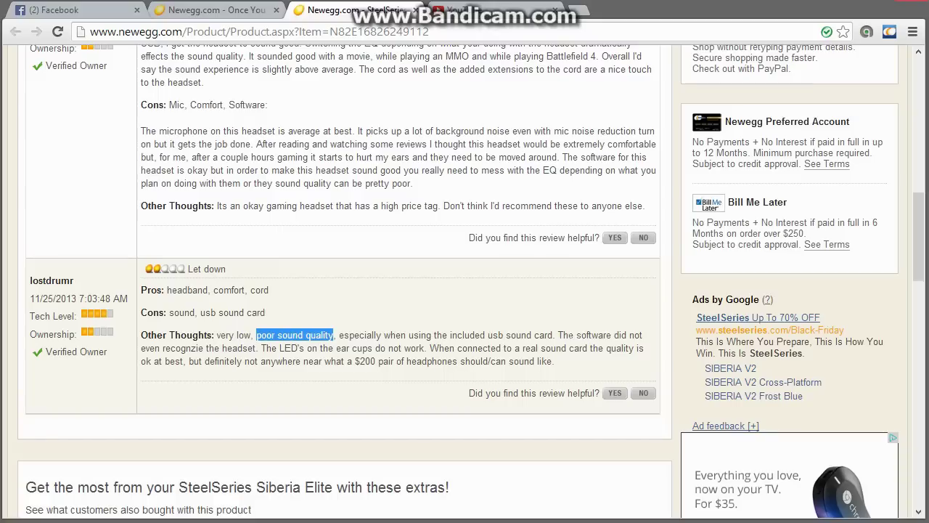
drag(559, 335, 424, 348)
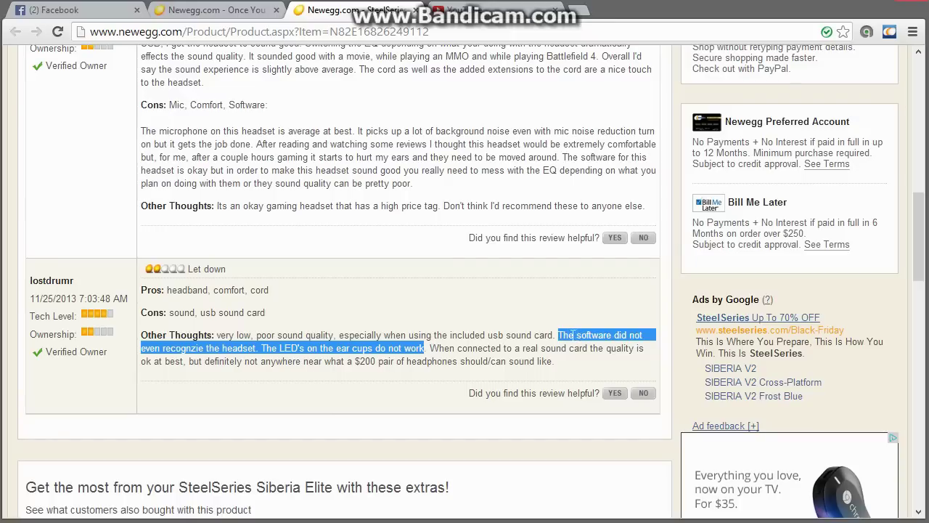
drag(559, 335, 256, 347)
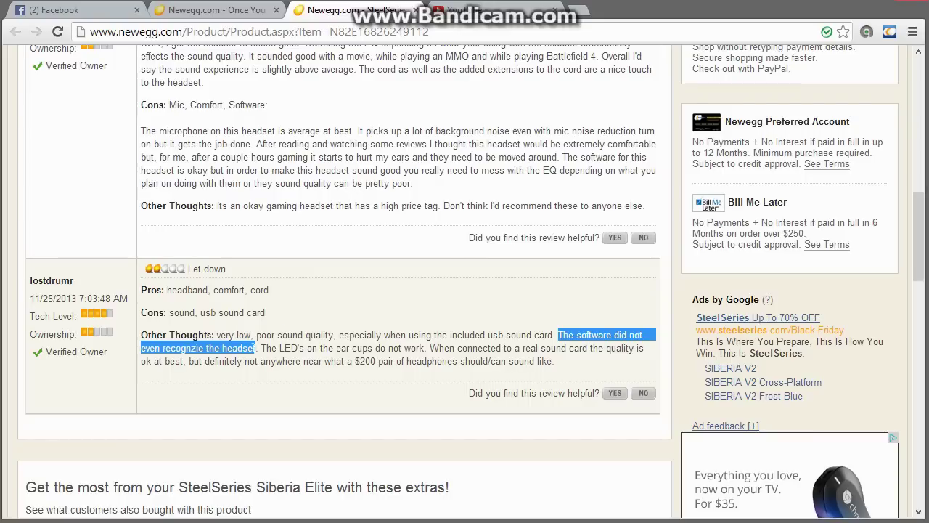
click(262, 347)
drag(261, 348, 468, 348)
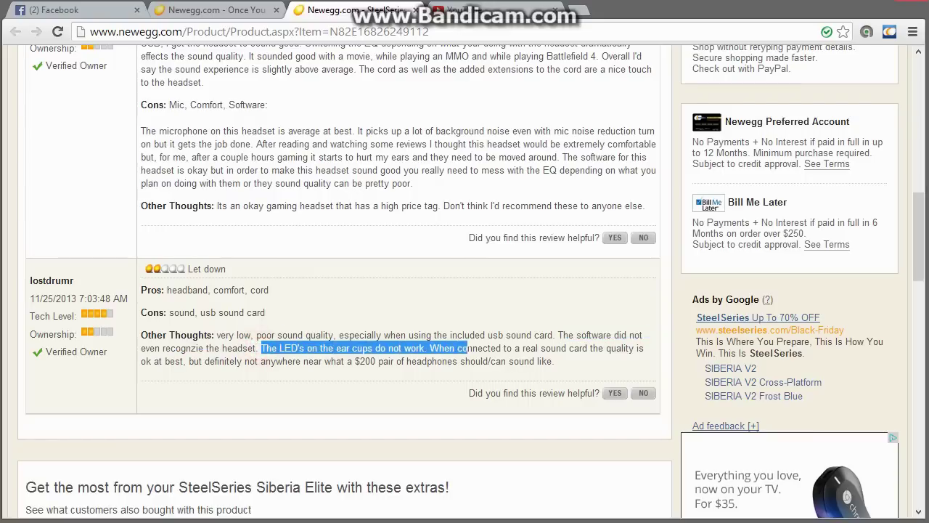
click(505, 348)
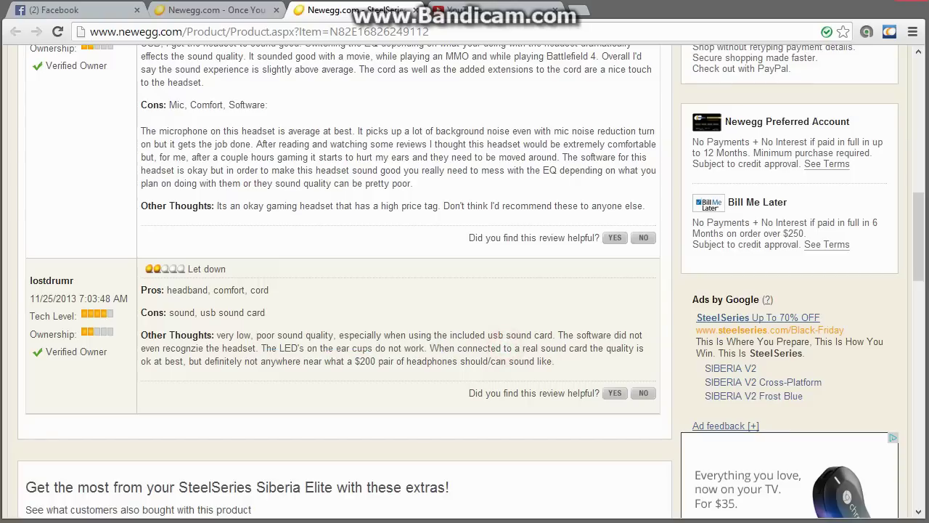
Highlight the remark about using a real sound card, then scroll back to Customer Reviews.
drag(522, 347, 402, 361)
click(459, 368)
drag(524, 347, 644, 348)
click(430, 348)
click(147, 361)
scroll(588, 410, up, 4)
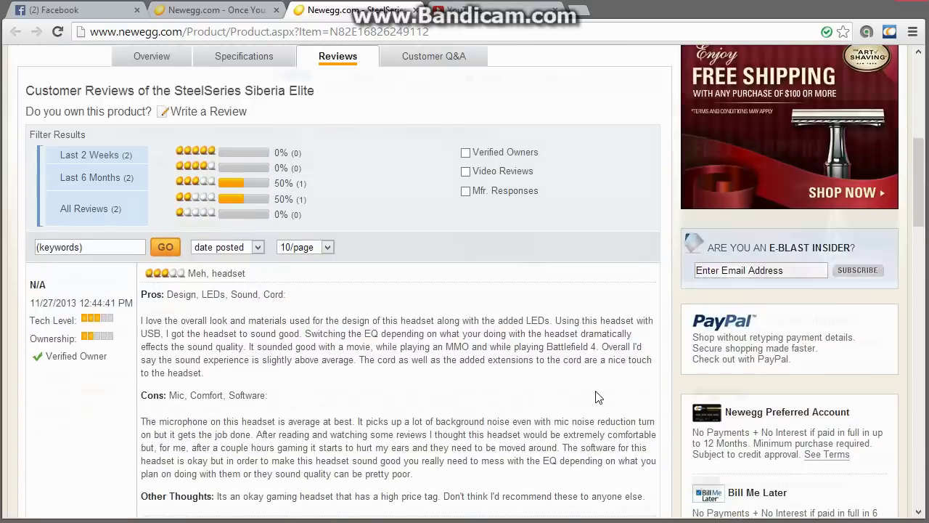
Scroll through the reviews and highlight the first review's Pros line.
scroll(597, 396, down, 2)
scroll(599, 397, down, 3)
scroll(598, 391, up, 10)
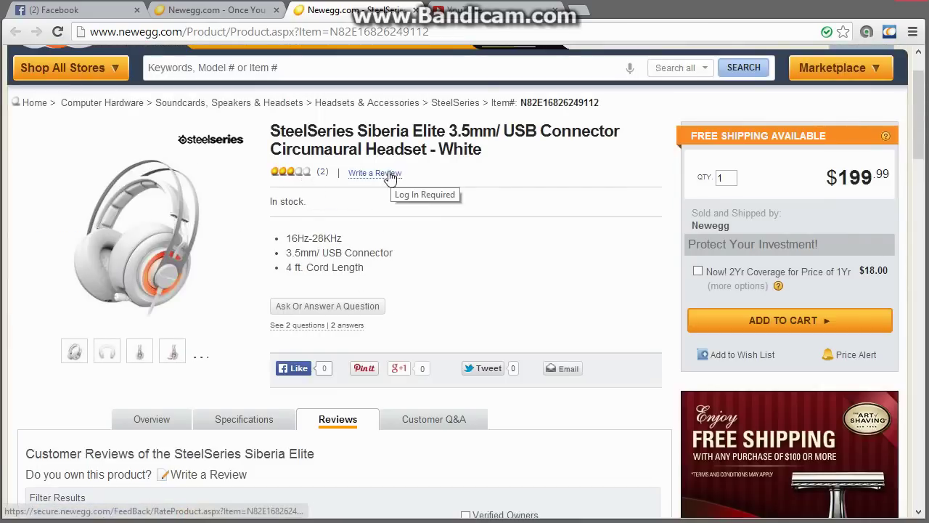
scroll(494, 357, down, 7)
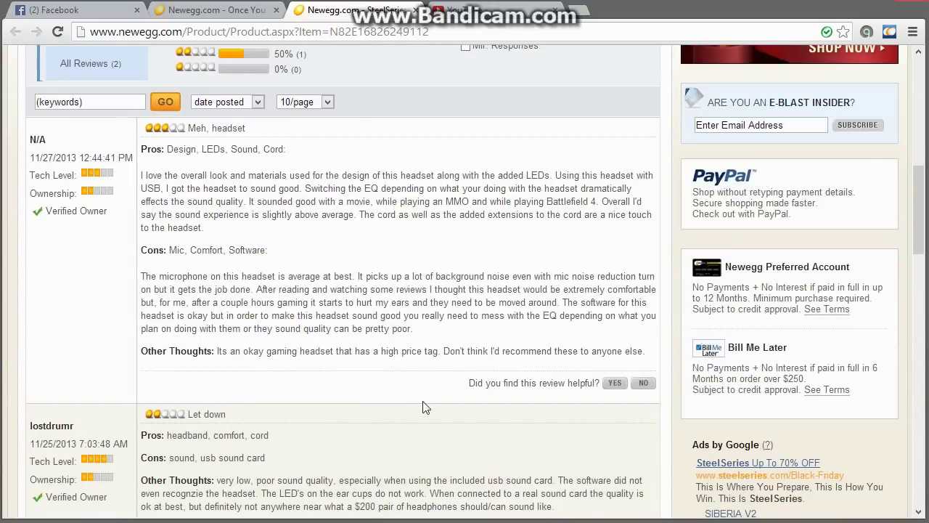
scroll(424, 406, down, 2)
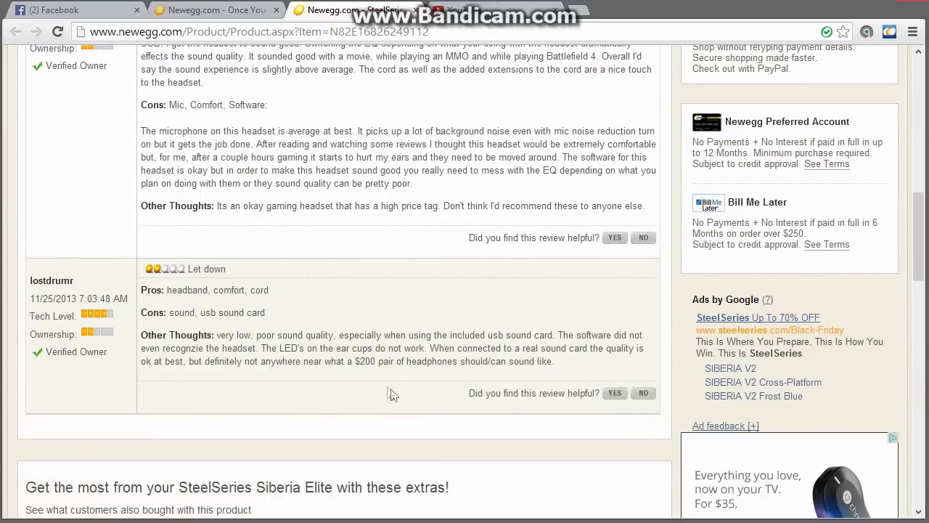
scroll(316, 365, up, 4)
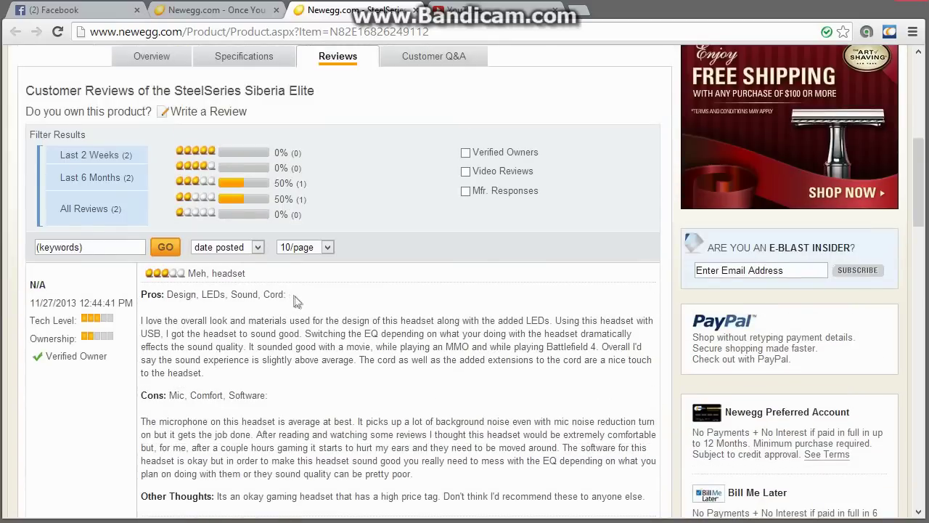
drag(295, 298, 167, 294)
Highlight the first review's Cons list, then return to the top of the product page.
scroll(263, 362, down, 3)
scroll(263, 363, down, 2)
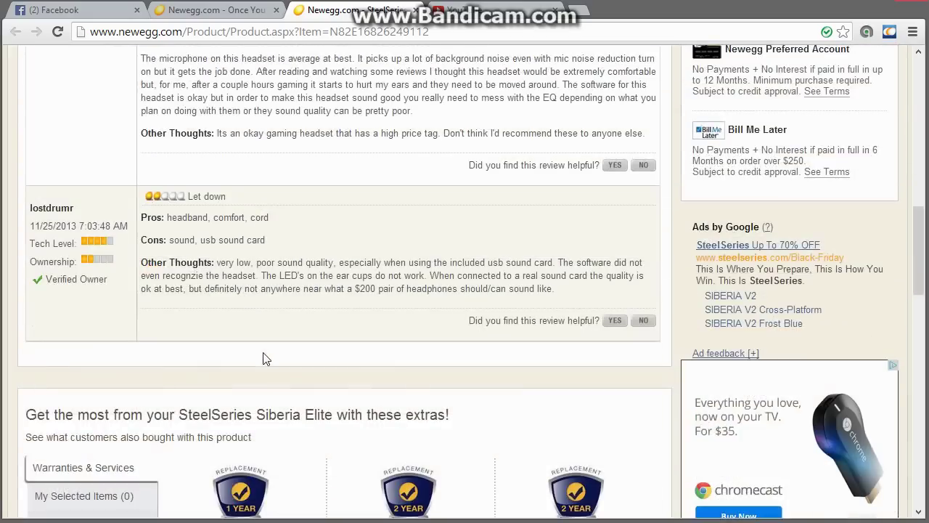
scroll(263, 362, up, 2)
scroll(179, 342, up, 1)
scroll(181, 349, up, 1)
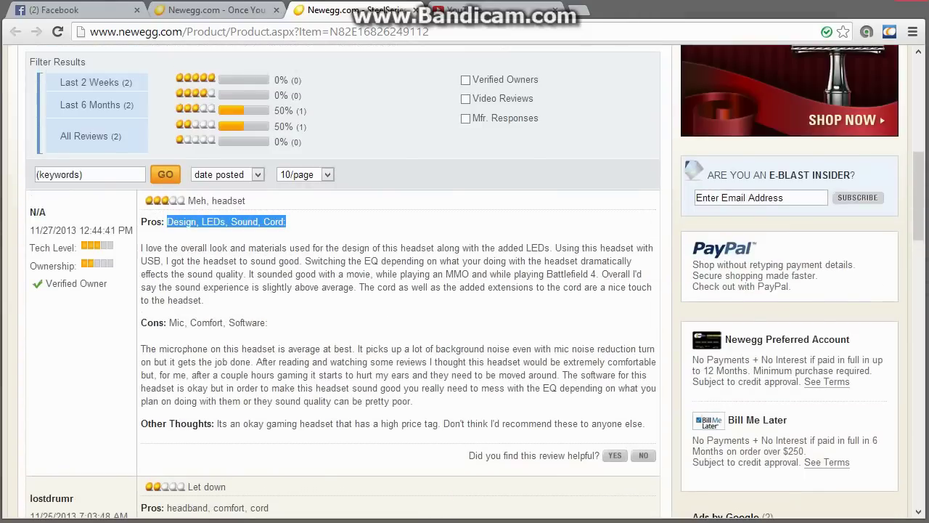
drag(267, 324, 147, 322)
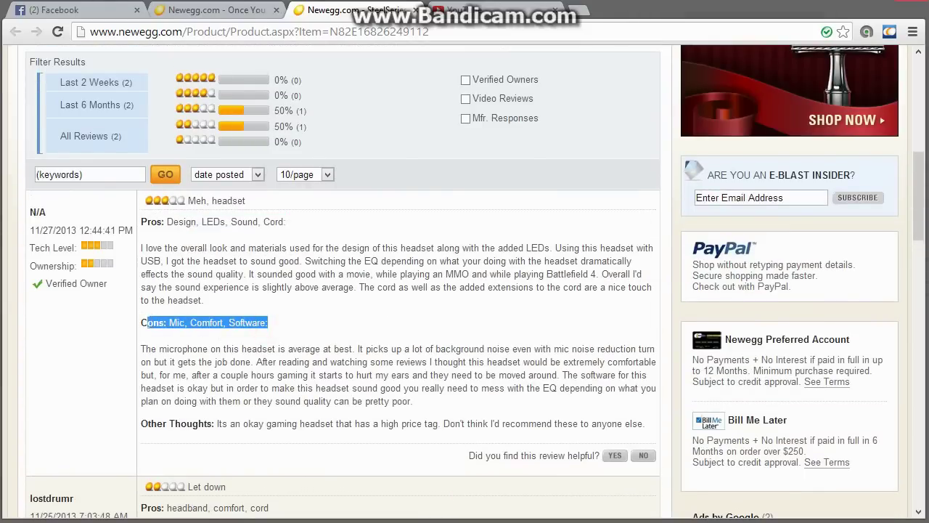
click(148, 321)
scroll(320, 350, up, 7)
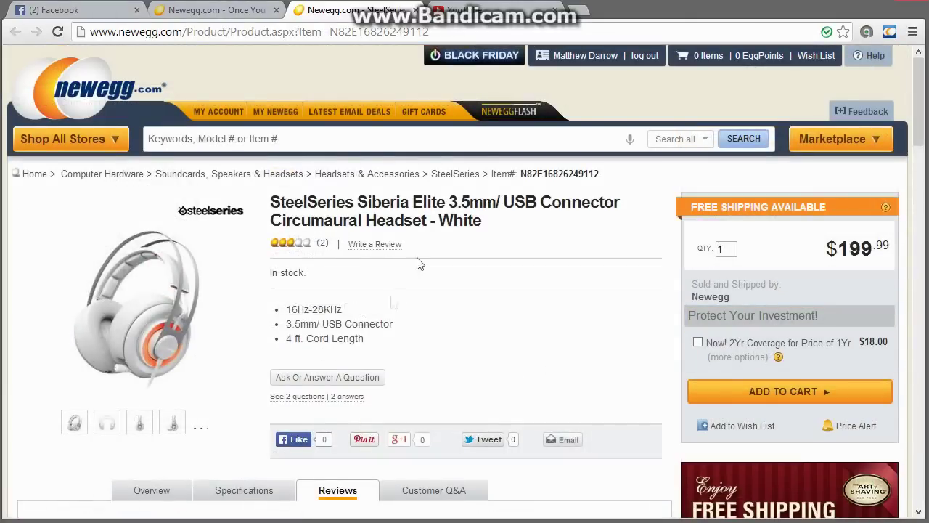
Switch to the order history tab and nudge the Siberia Elite settings window right.
key(ctrl+shift+Tab)
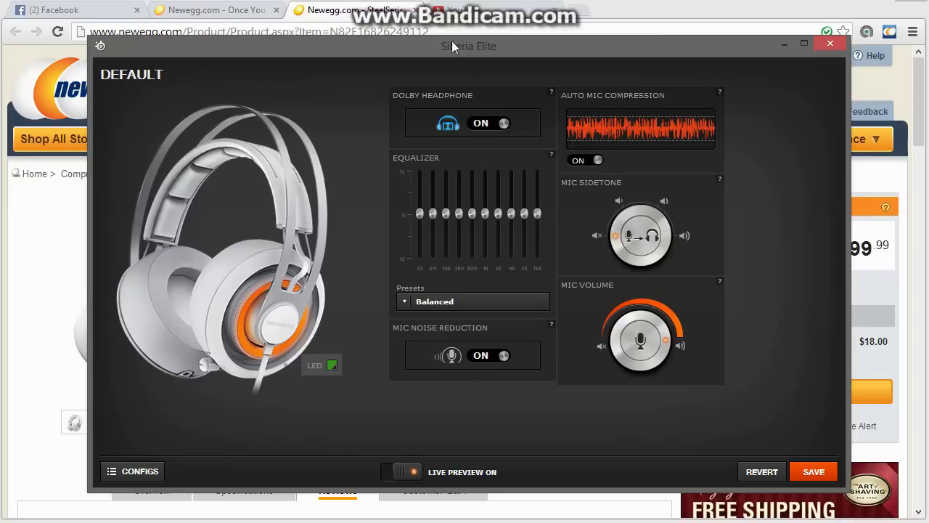
drag(451, 41, 476, 41)
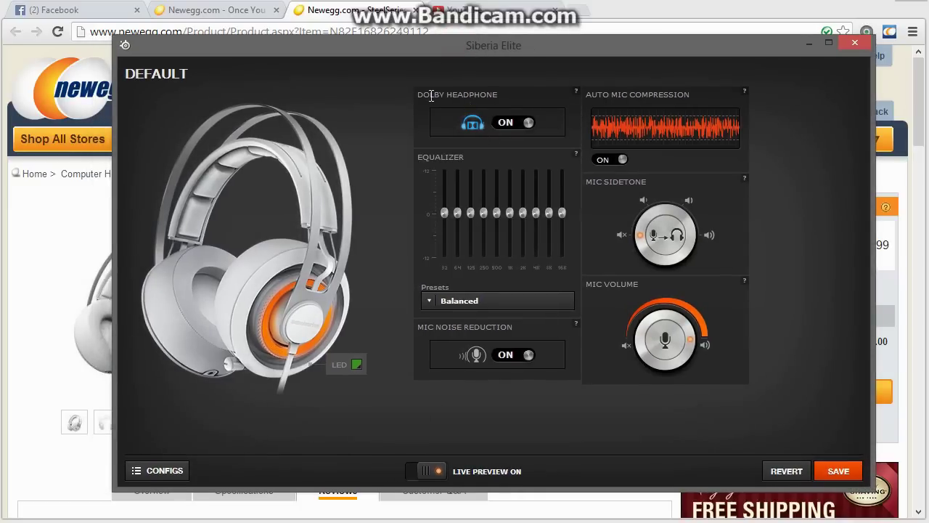
click(521, 124)
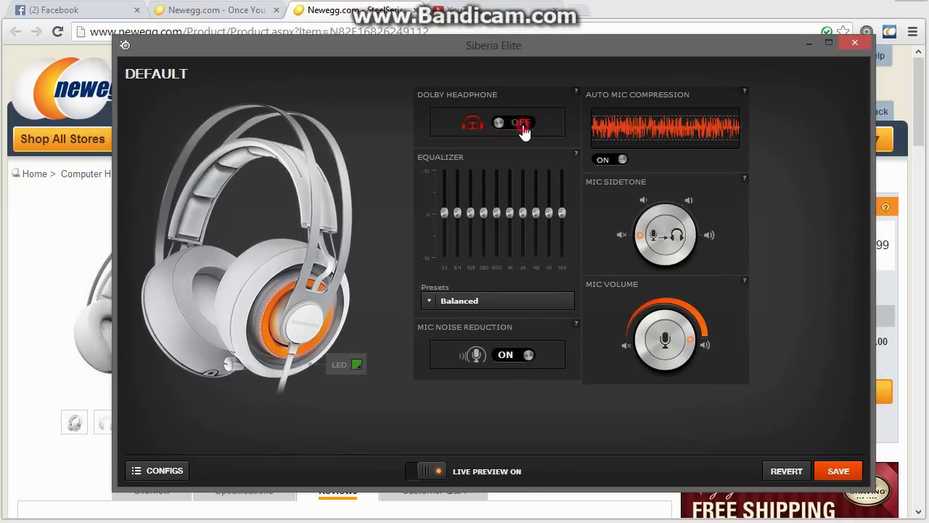
click(522, 125)
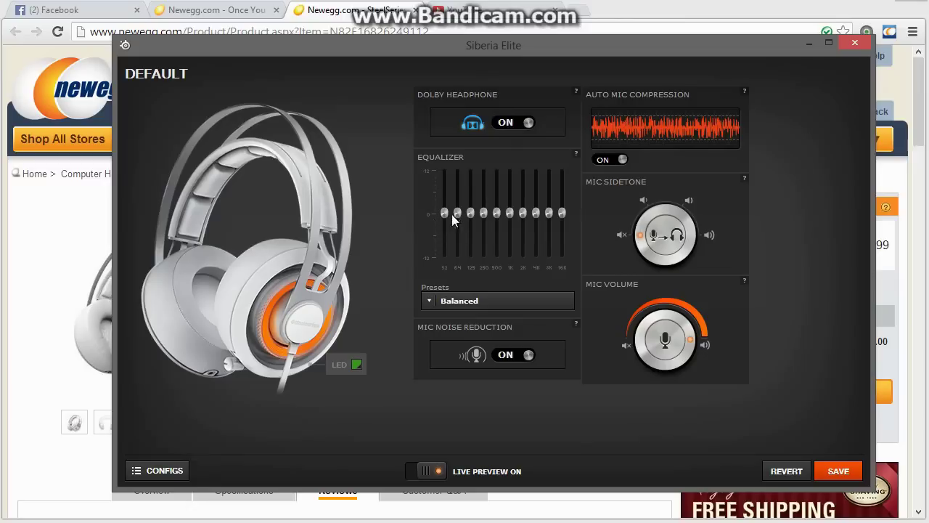
click(471, 302)
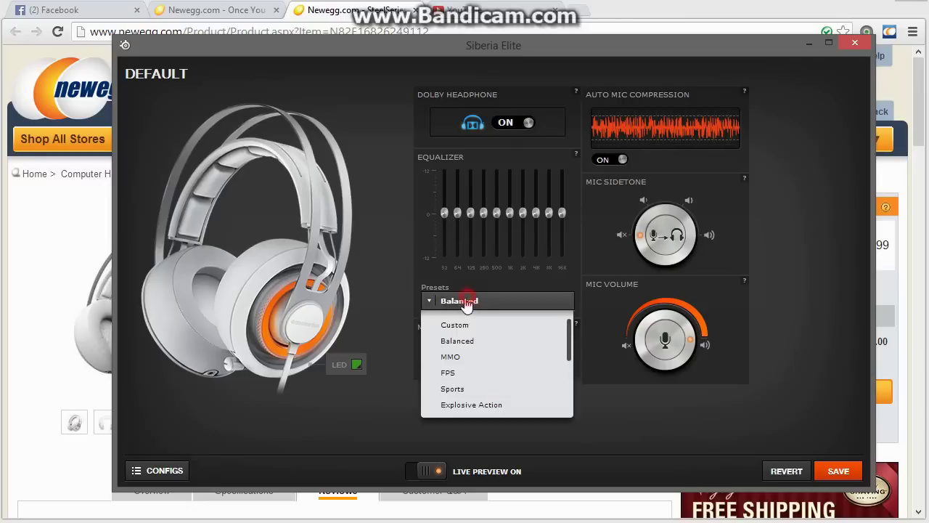
click(465, 374)
click(458, 303)
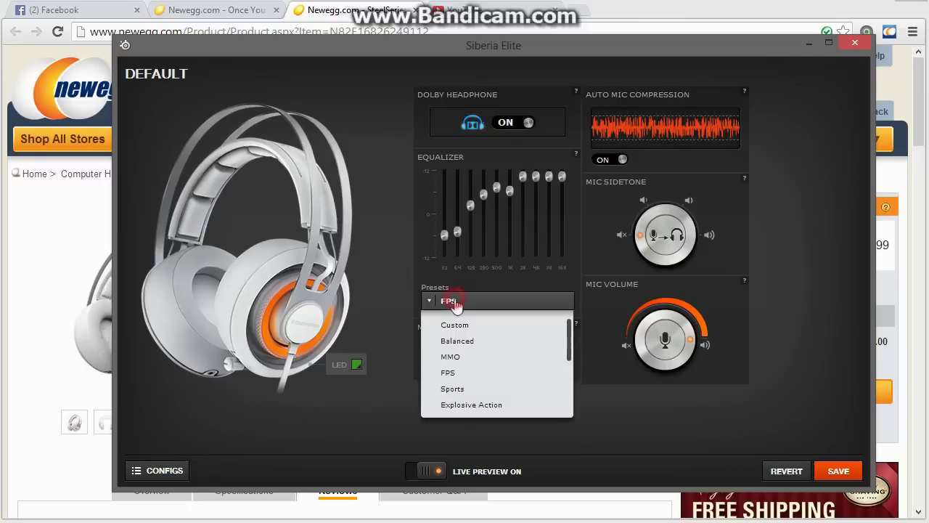
click(472, 343)
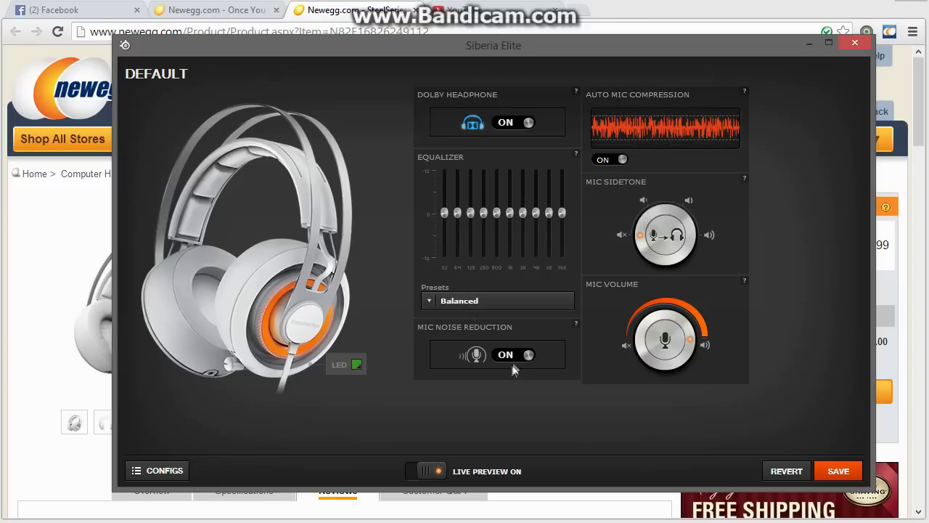
click(472, 300)
click(490, 373)
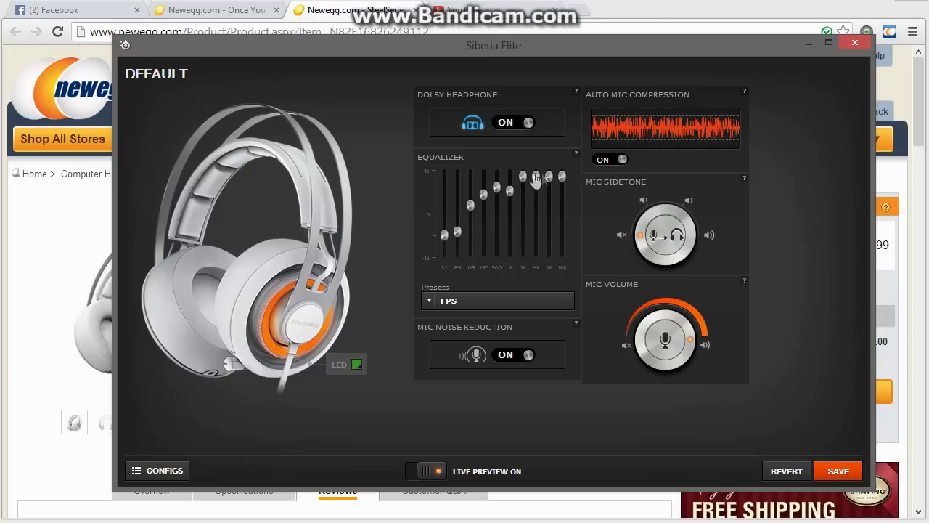
click(430, 300)
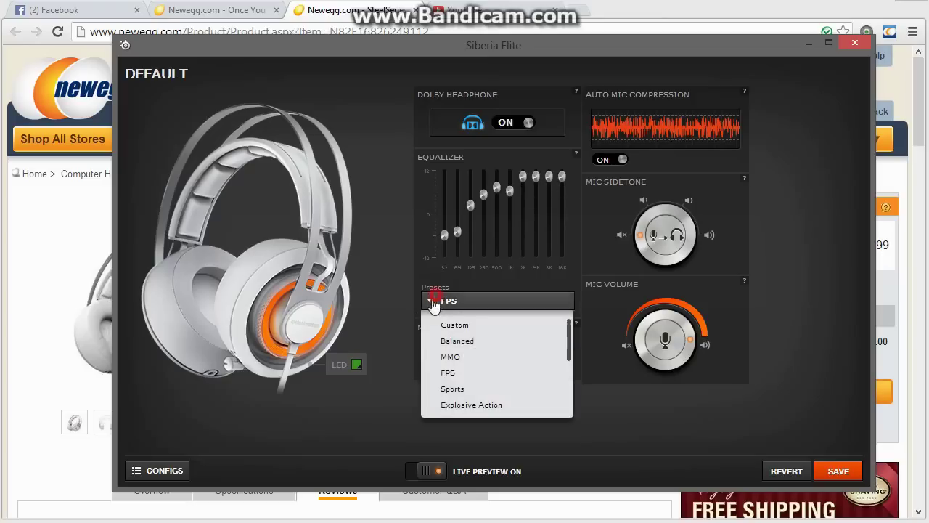
click(456, 345)
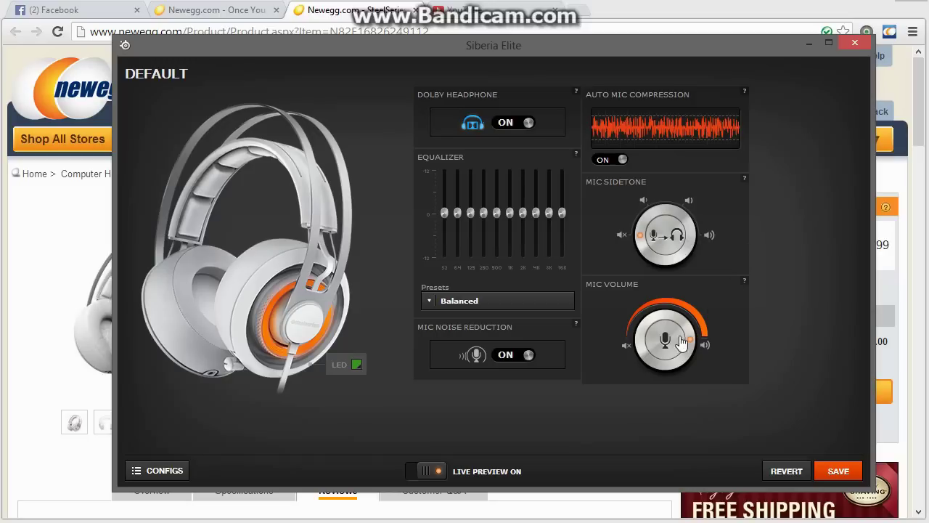
Save the Default profile with Live Preview and Mic Noise Reduction both left on.
click(421, 475)
click(414, 474)
click(517, 355)
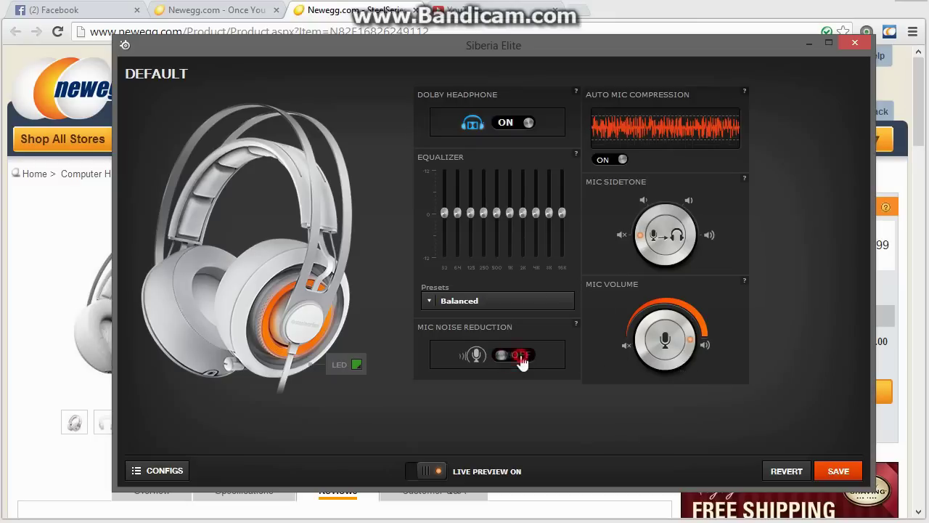
click(517, 355)
click(839, 472)
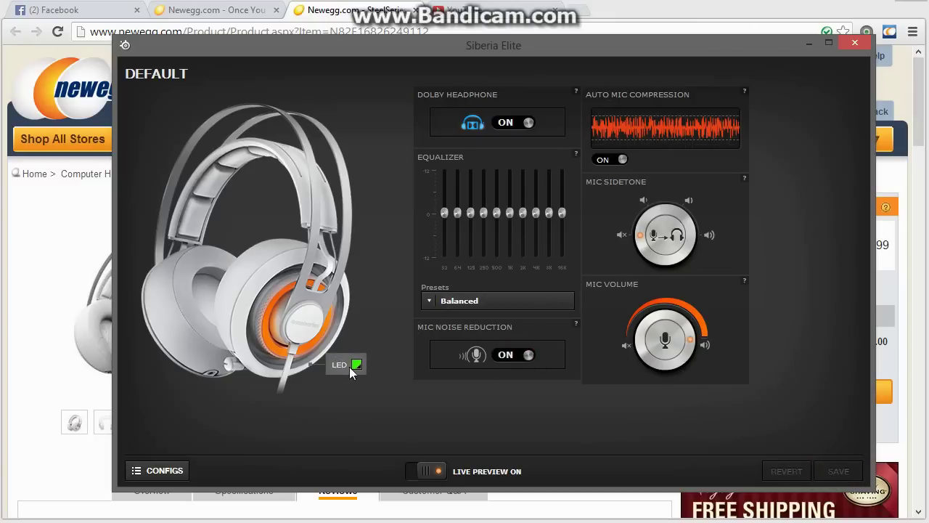
click(356, 365)
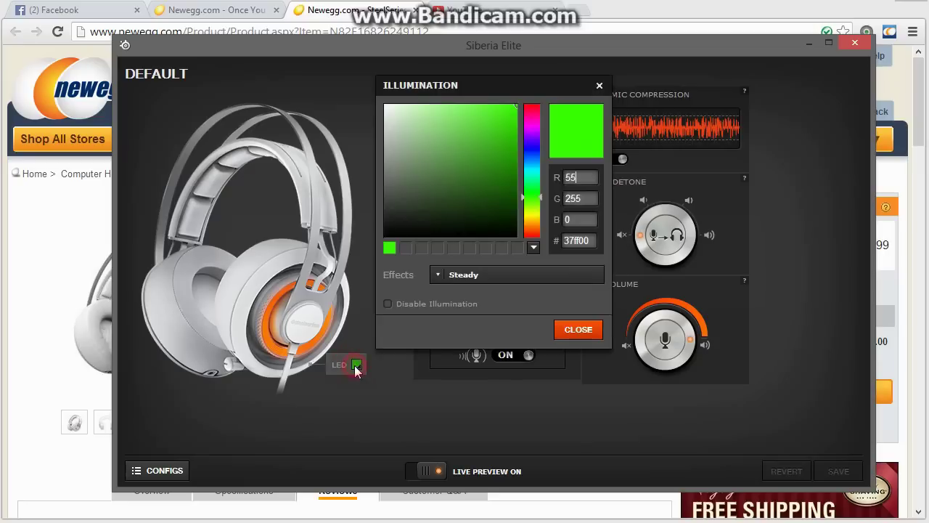
click(443, 275)
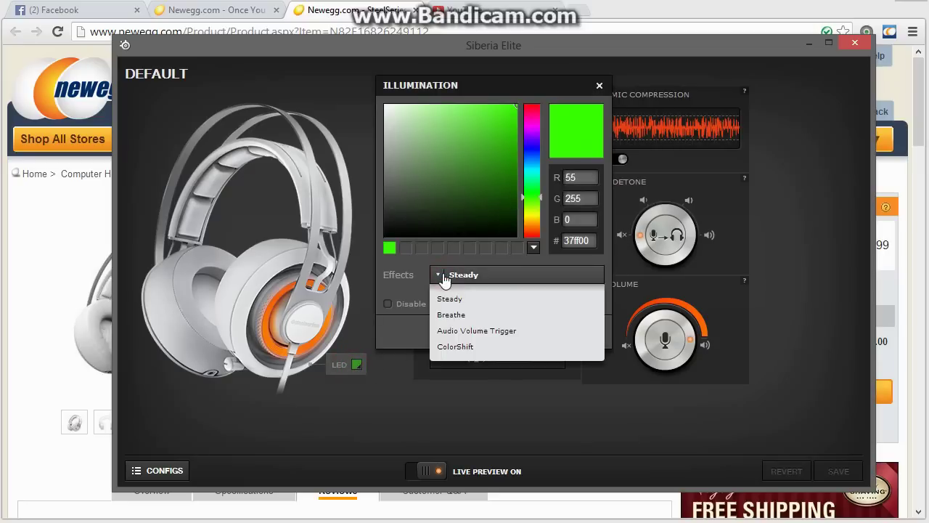
click(432, 280)
click(435, 276)
click(440, 294)
click(439, 274)
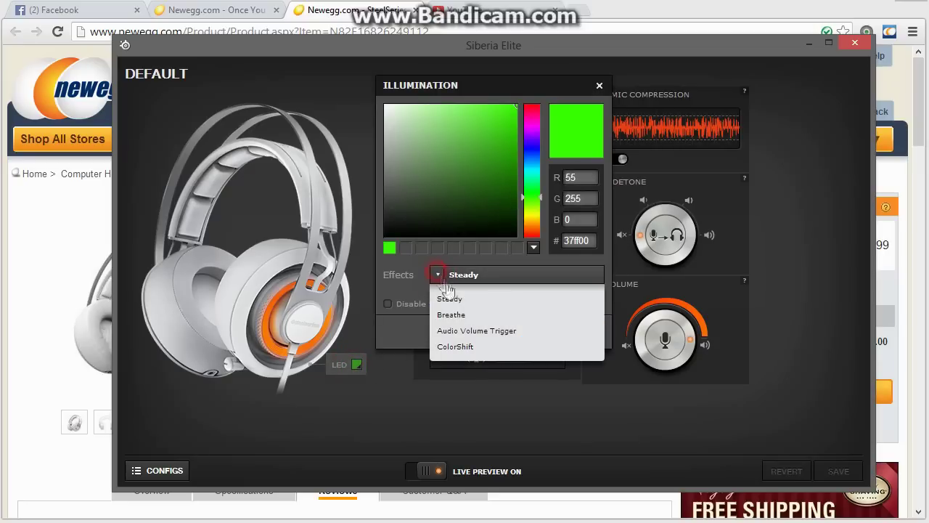
click(504, 334)
click(464, 275)
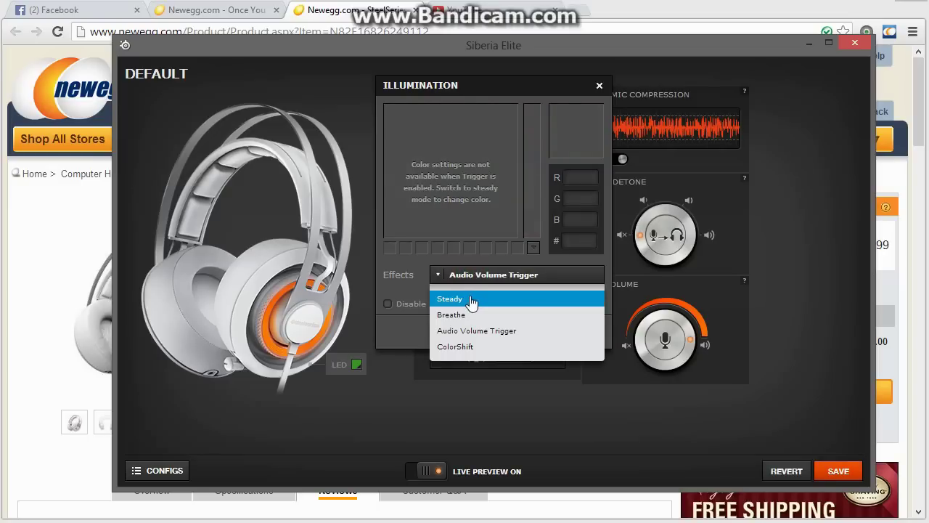
click(471, 299)
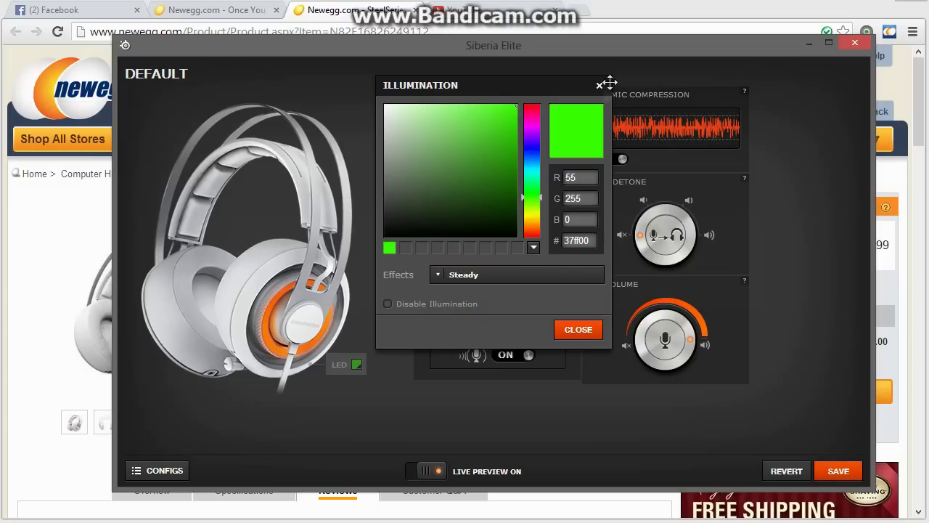
click(600, 85)
click(357, 365)
click(600, 85)
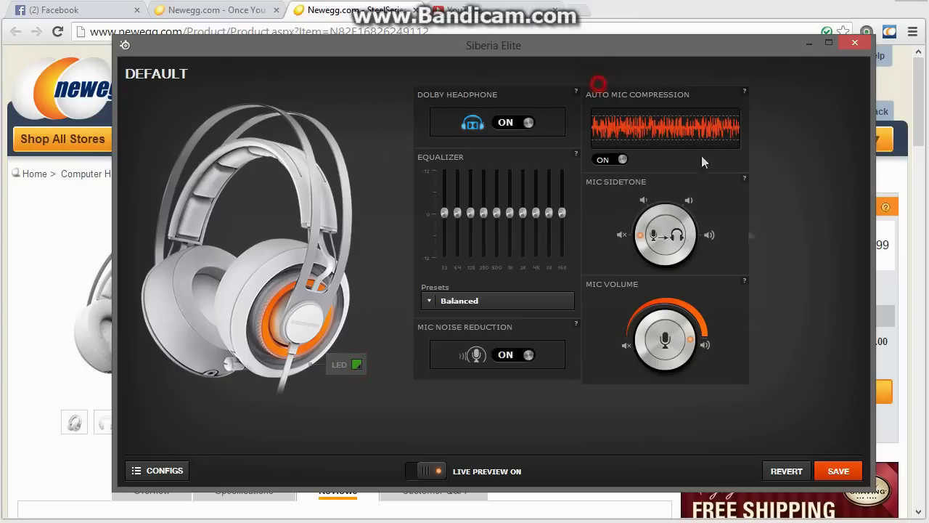
Minimize the Siberia Elite settings window and move the Sound dialog's Playback list further right.
click(810, 45)
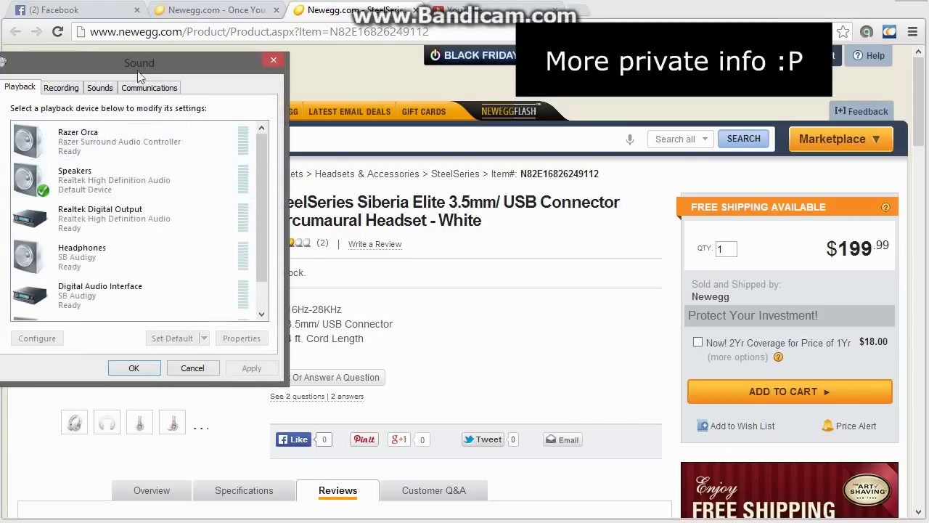
drag(139, 73, 530, 104)
Select the SteelSeries Siberia Elite playback device and launch its Speaker Setup wizard via Configure.
drag(600, 234, 610, 296)
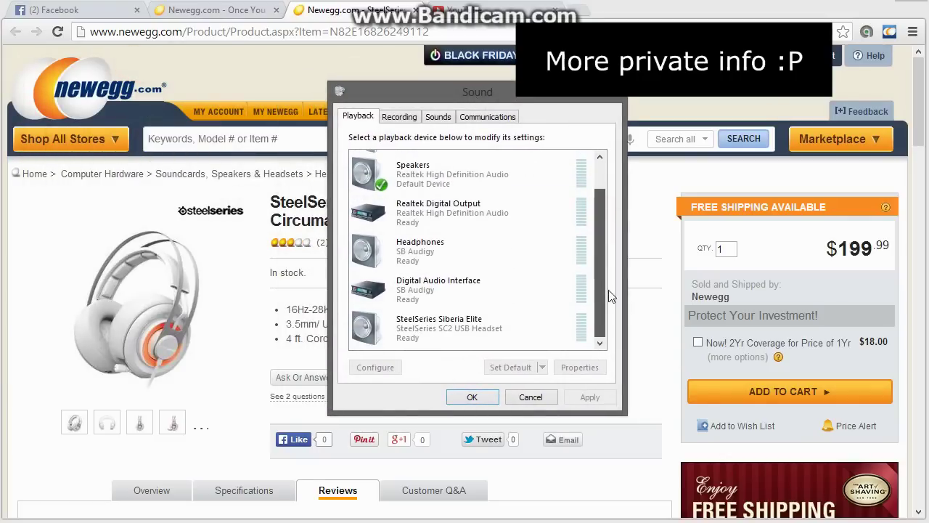
click(478, 323)
drag(412, 90, 453, 92)
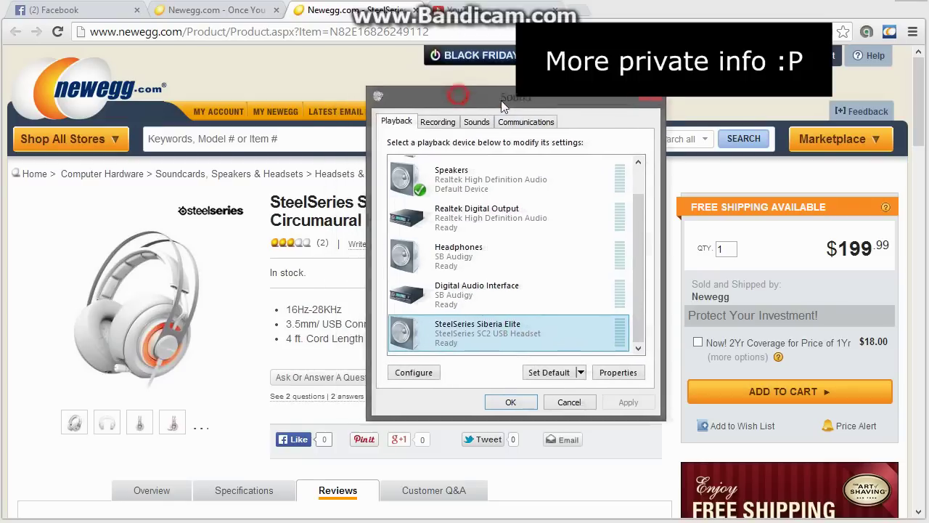
click(483, 335)
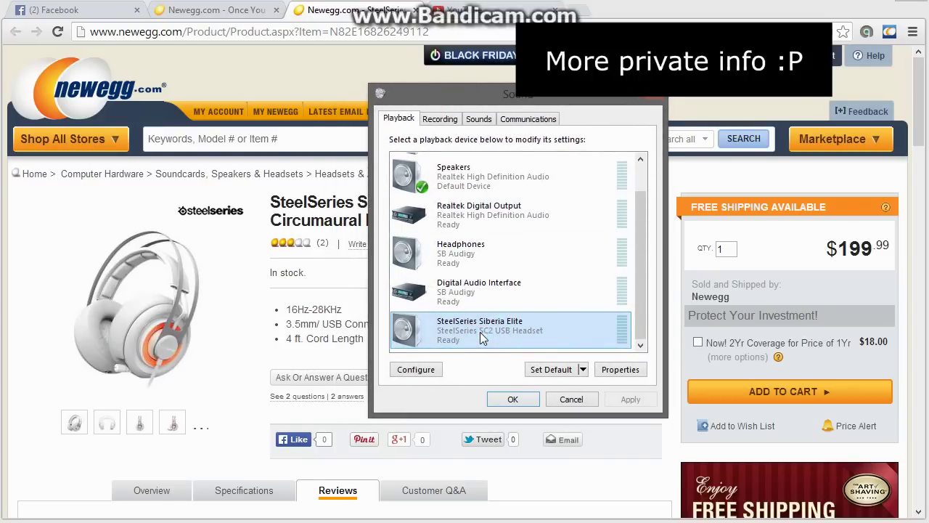
click(427, 371)
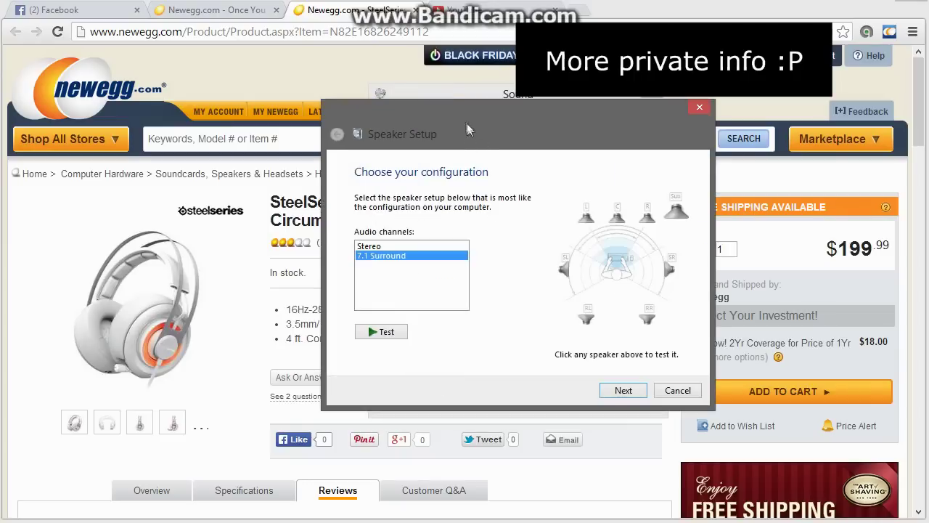
Choose 7.1 Surround in Speaker Setup and advance, keeping center, subwoofer, side and rear speakers.
drag(467, 125, 406, 116)
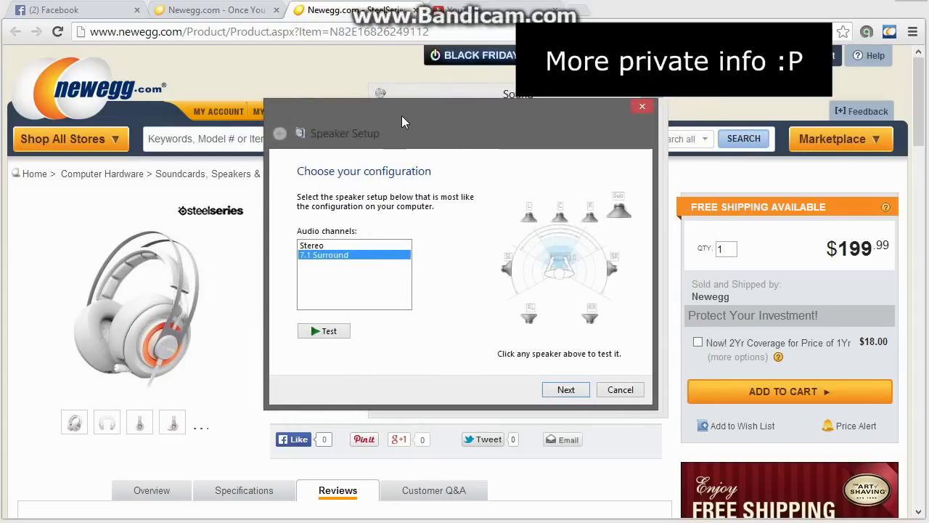
click(312, 246)
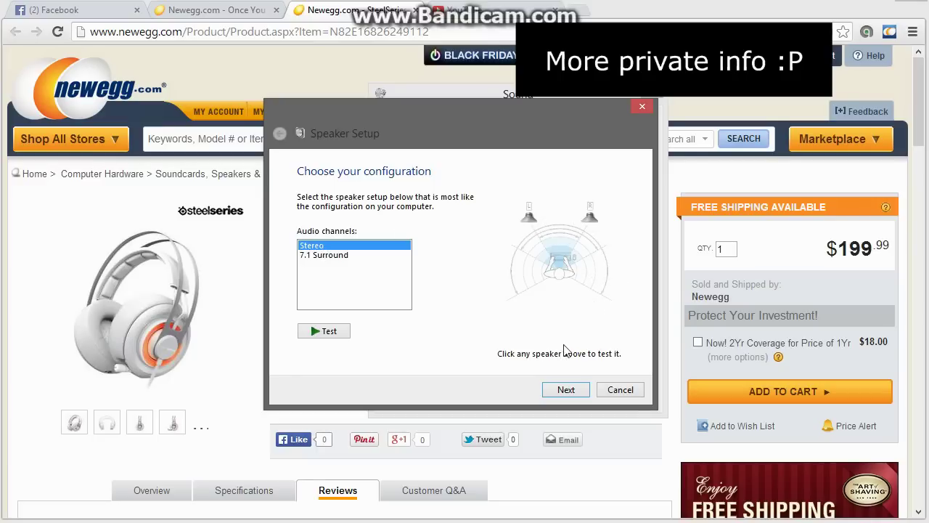
click(333, 255)
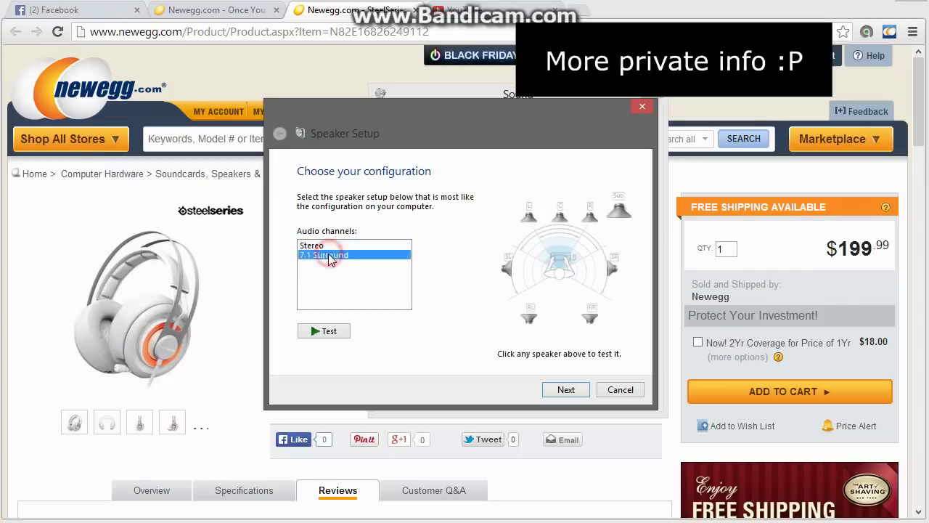
click(575, 392)
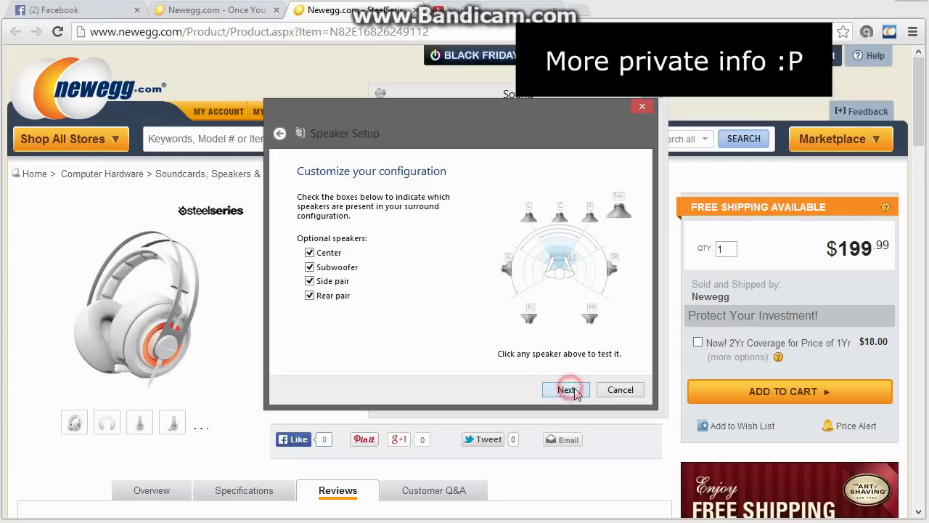
click(567, 390)
click(566, 389)
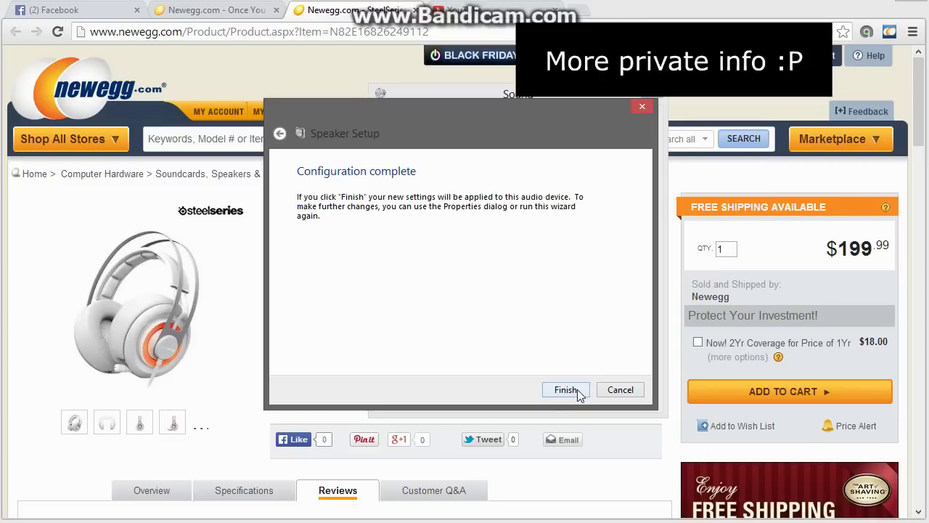
Finish the 7.1 setup, then reopen the Siberia Elite's Speaker Setup to check it and cancel.
click(576, 393)
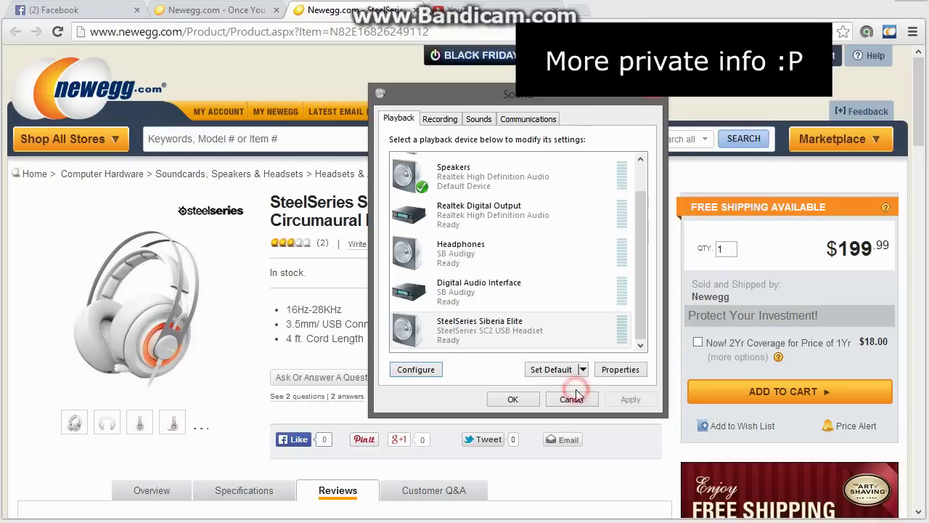
click(506, 339)
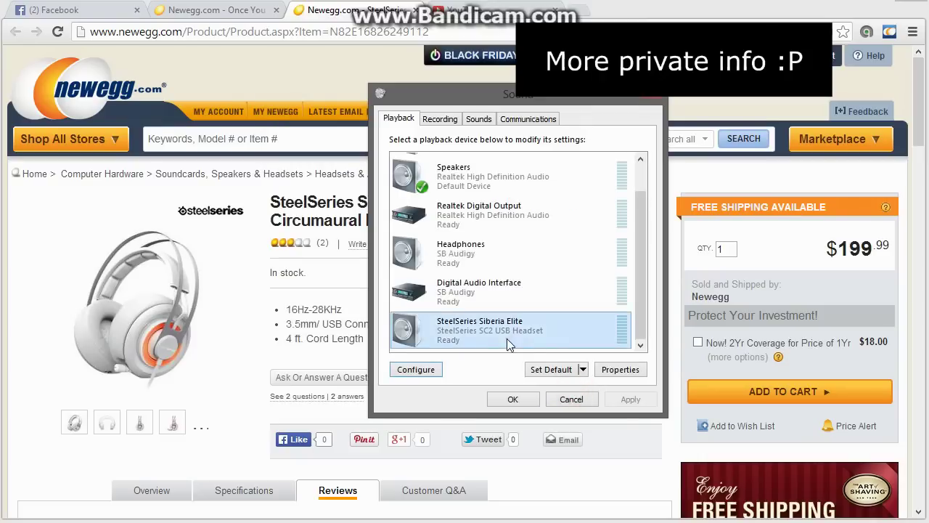
click(422, 369)
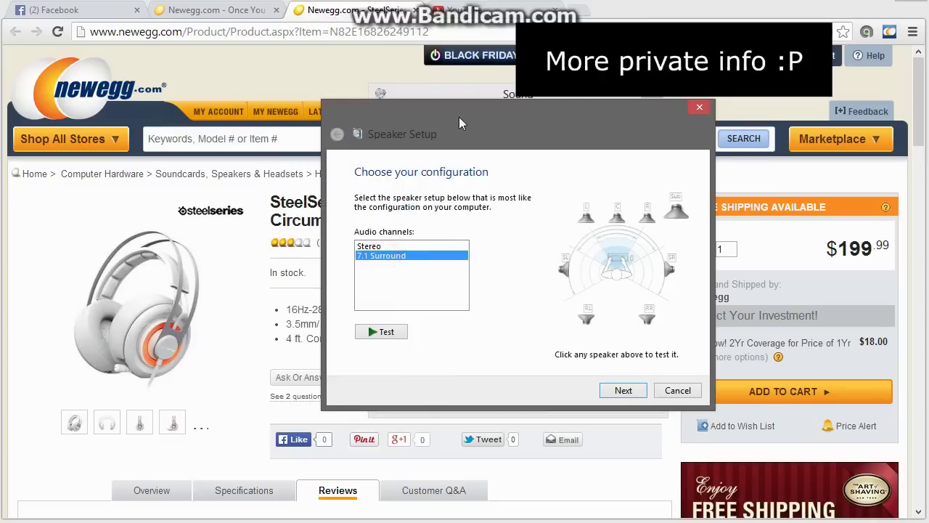
drag(459, 117, 438, 119)
click(655, 393)
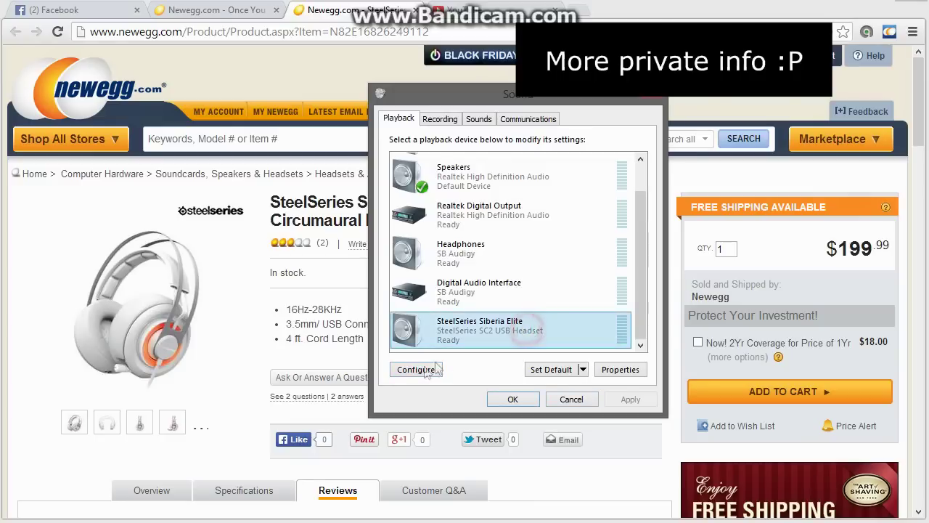
Recheck that 7.1 Surround is still selected, cancel, and close the Sound dialog with OK.
click(416, 370)
click(389, 263)
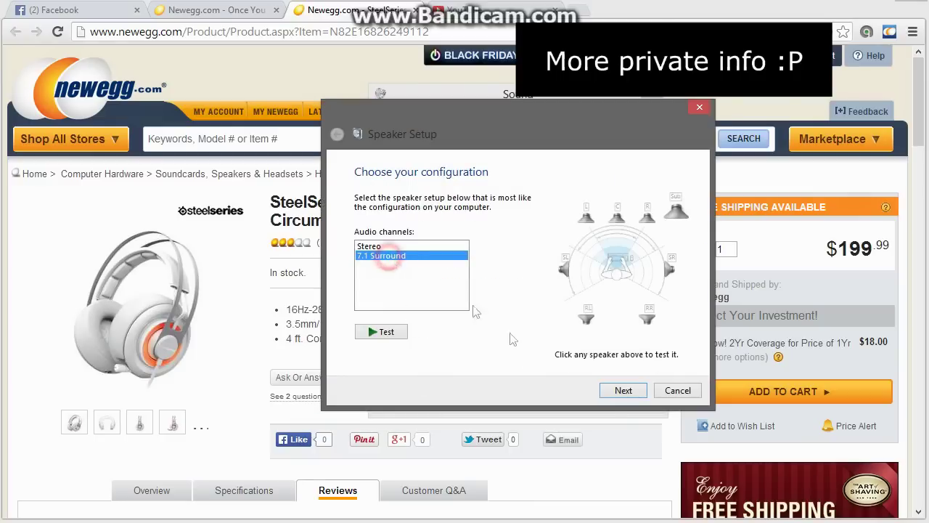
click(670, 390)
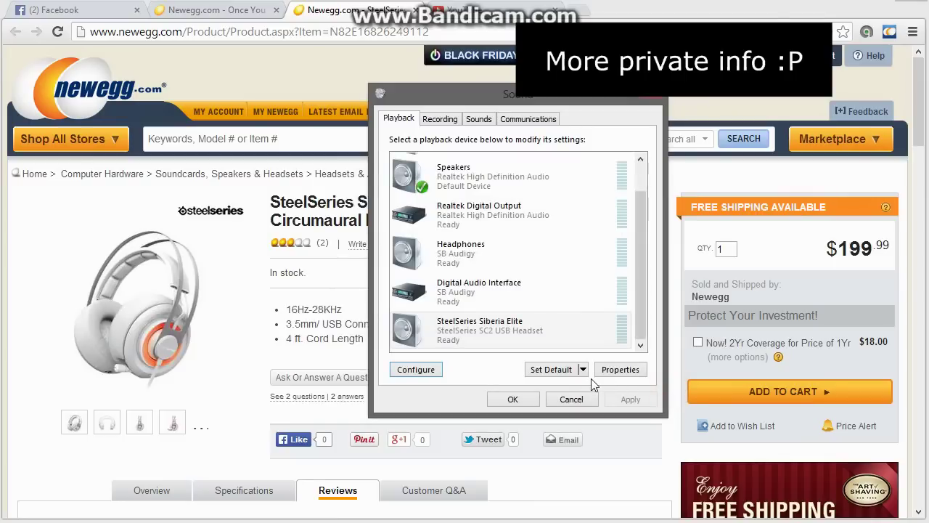
click(516, 399)
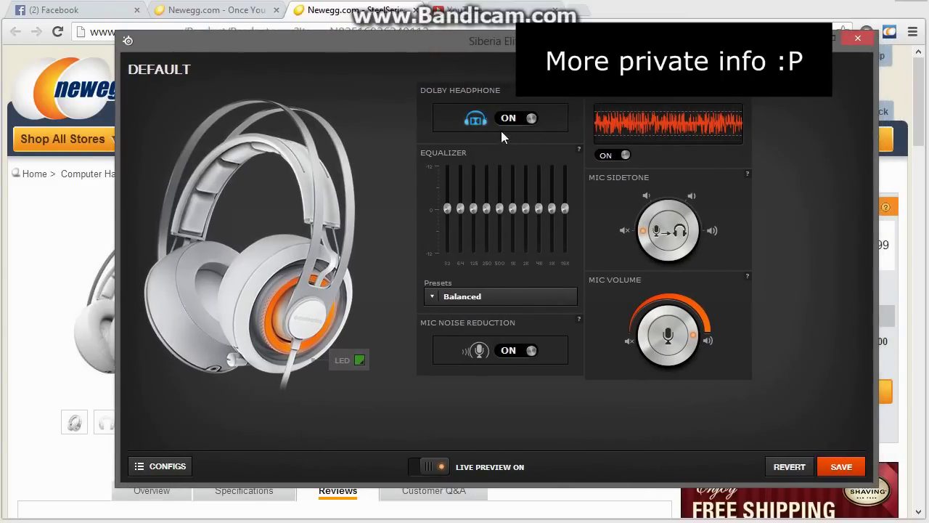
Preview the Explosive Action preset from the EQ Presets list.
click(483, 297)
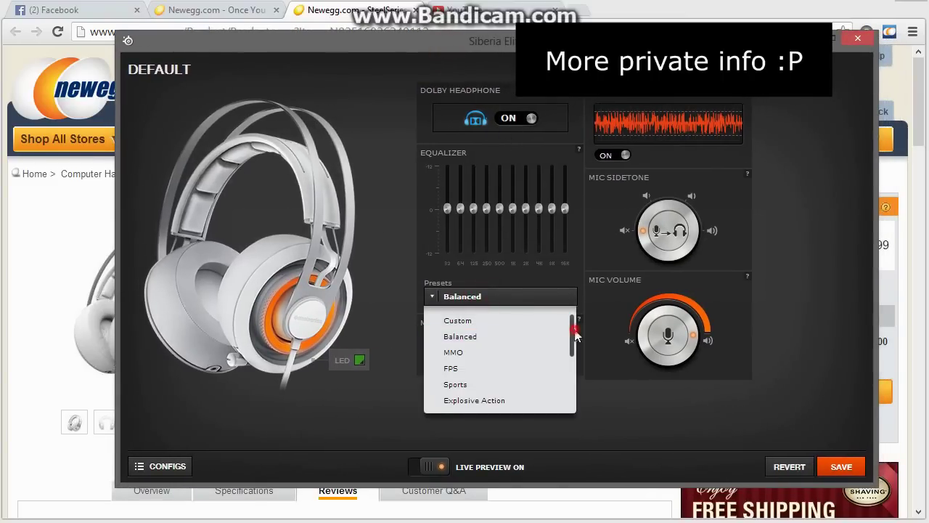
drag(575, 334, 575, 365)
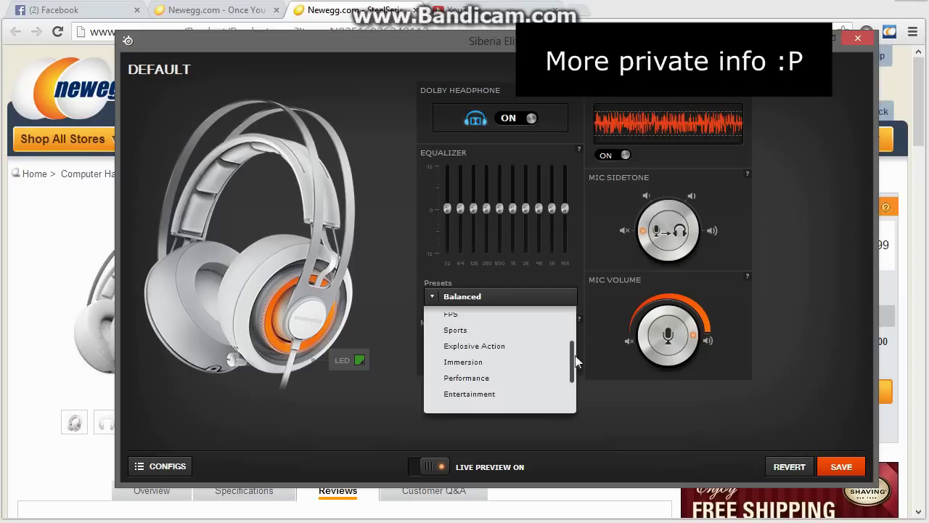
click(485, 347)
Switch the equalizer back to the Balanced preset and nudge the window slightly left.
click(508, 297)
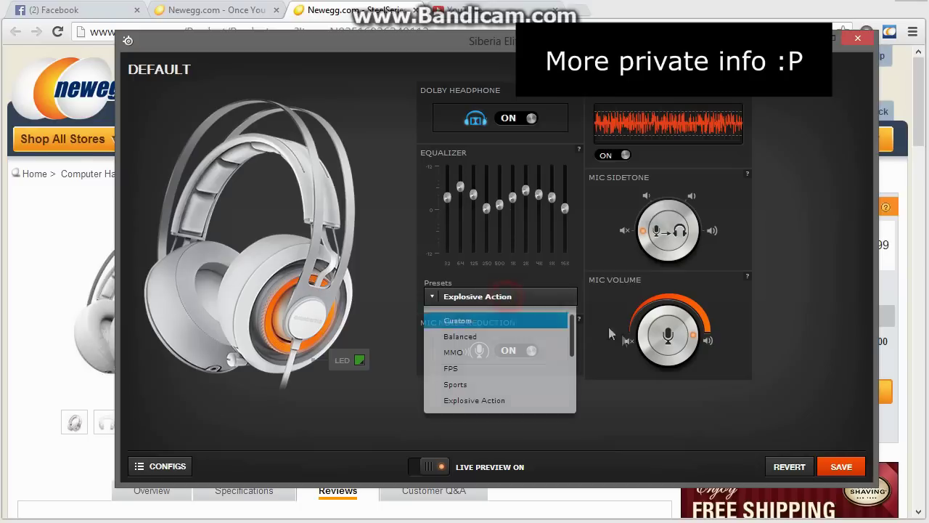
click(533, 298)
click(533, 298)
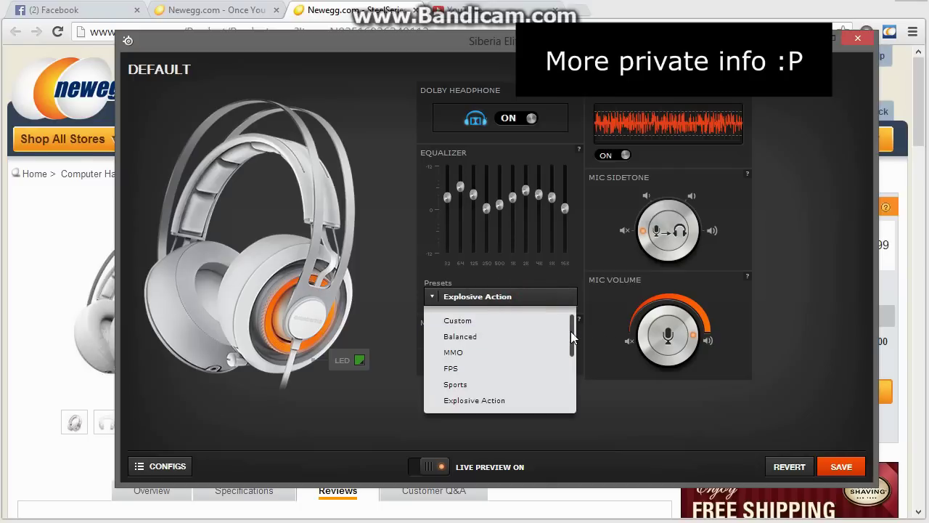
click(504, 298)
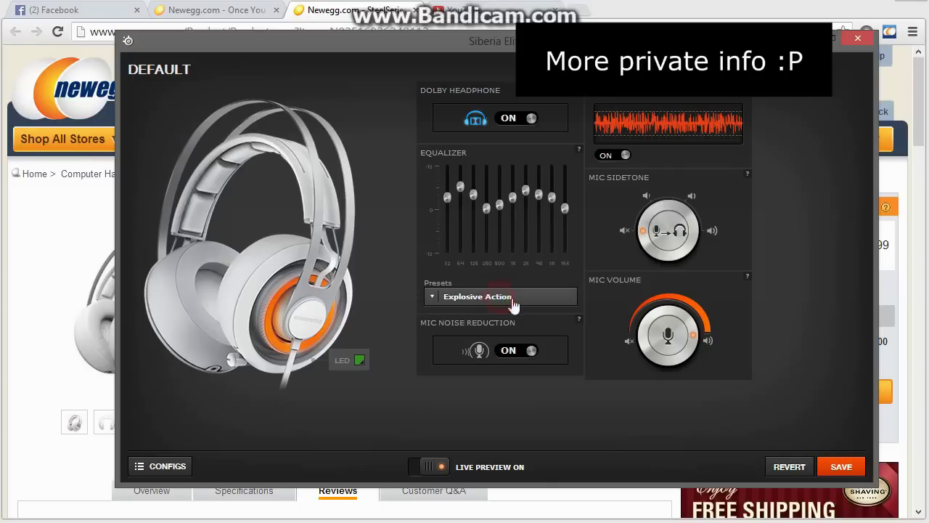
click(514, 298)
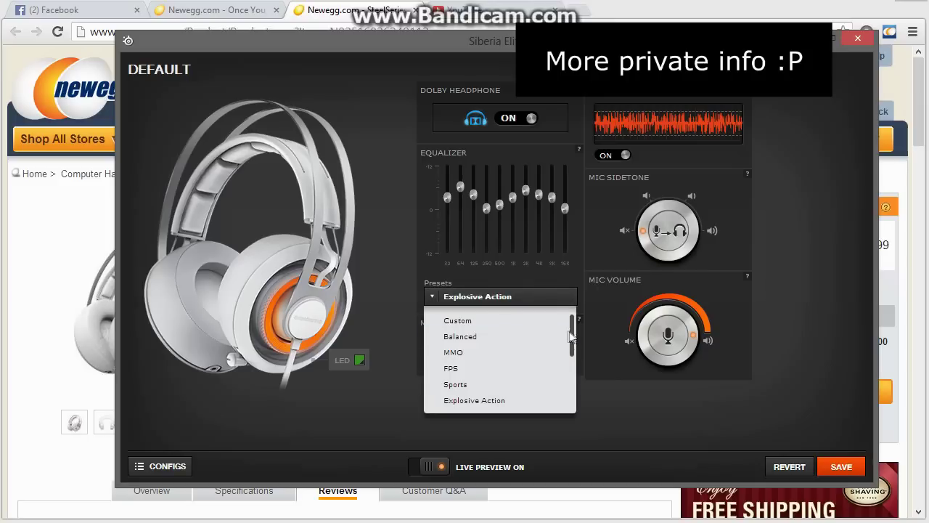
click(462, 337)
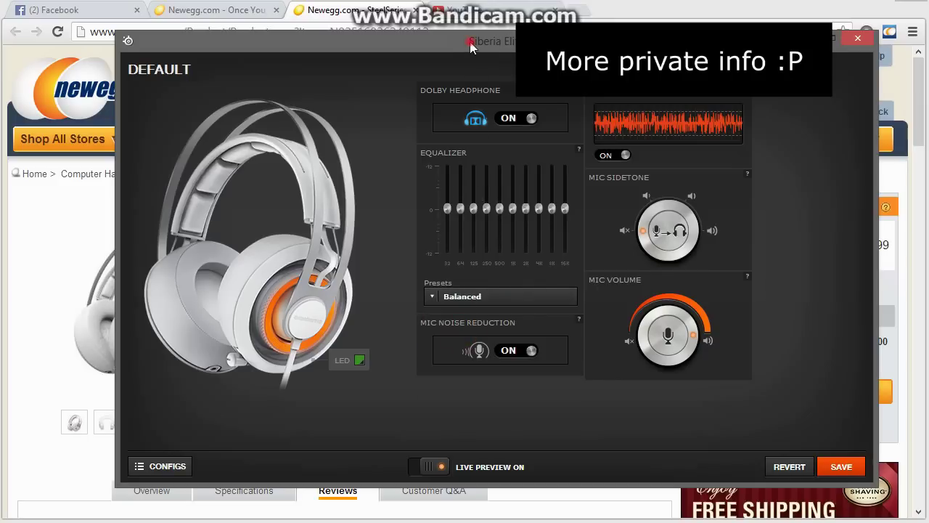
drag(467, 41, 460, 42)
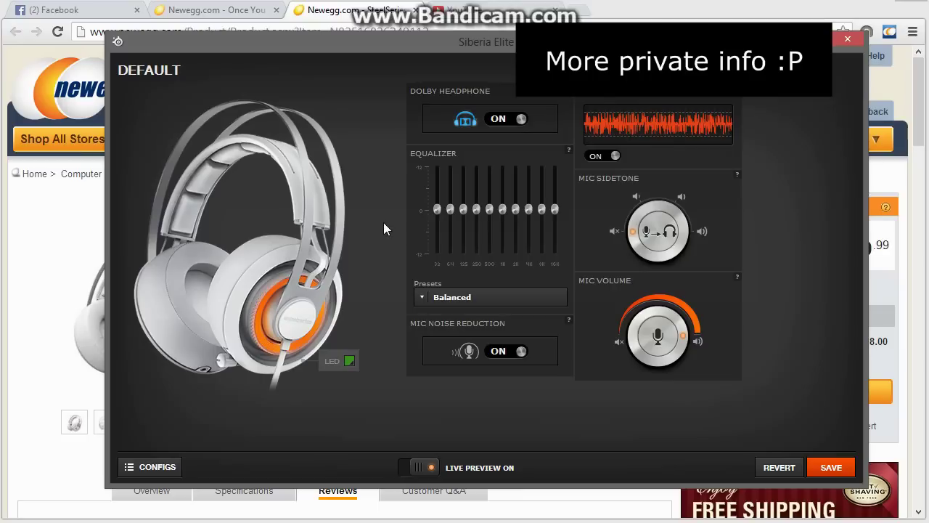
Close the Engine panel and scroll the Newegg Siberia Elite page down to its reviews.
click(848, 39)
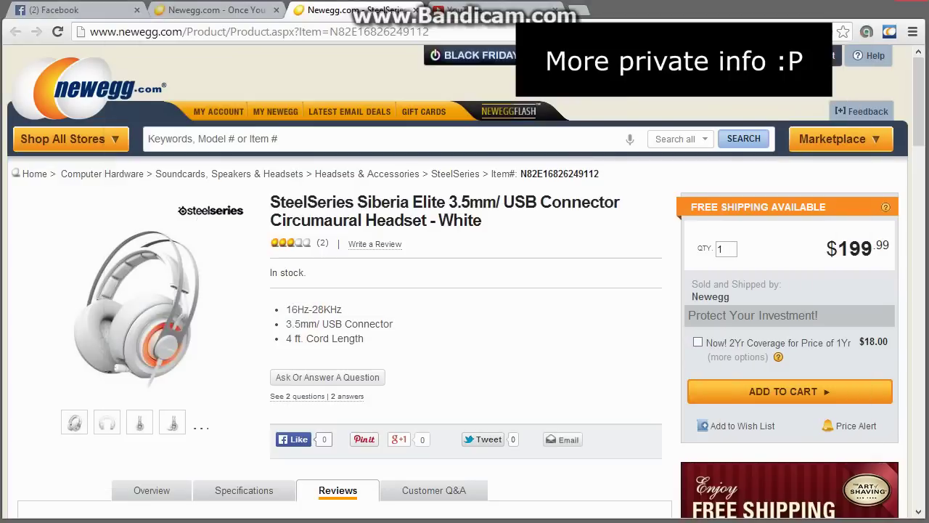
scroll(471, 329, down, 2)
scroll(471, 329, down, 4)
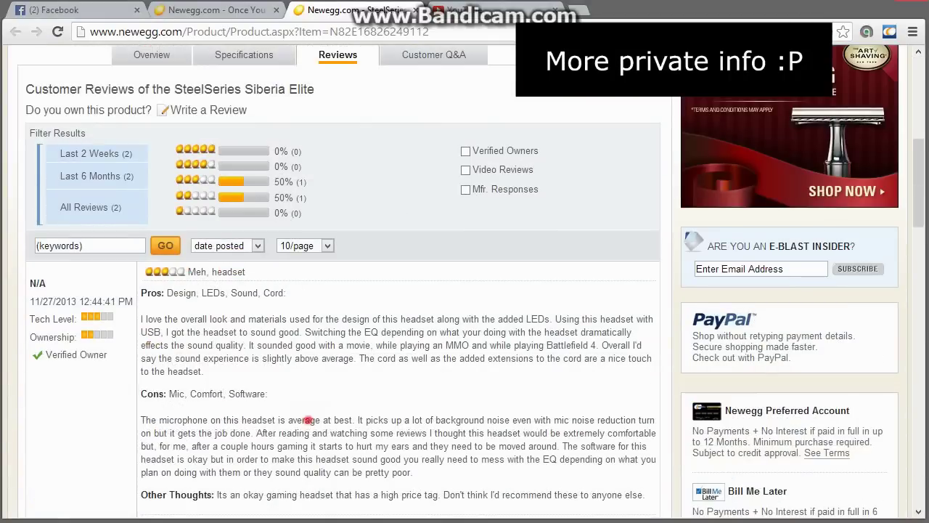